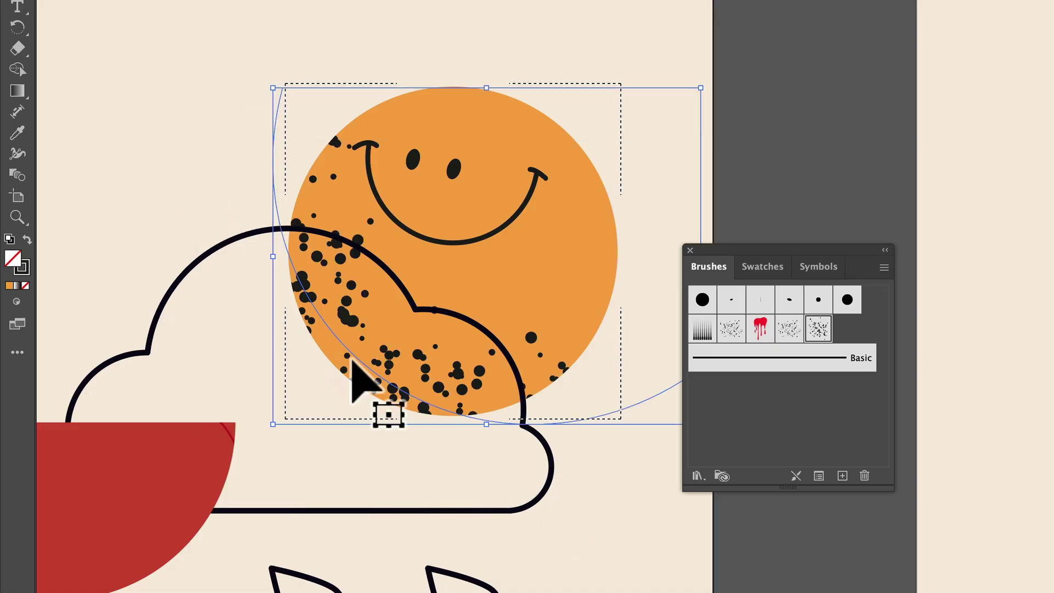
Shift the dot scatter left over the sun and rotate it around the sun.
left_click_drag(352, 360, 331, 371)
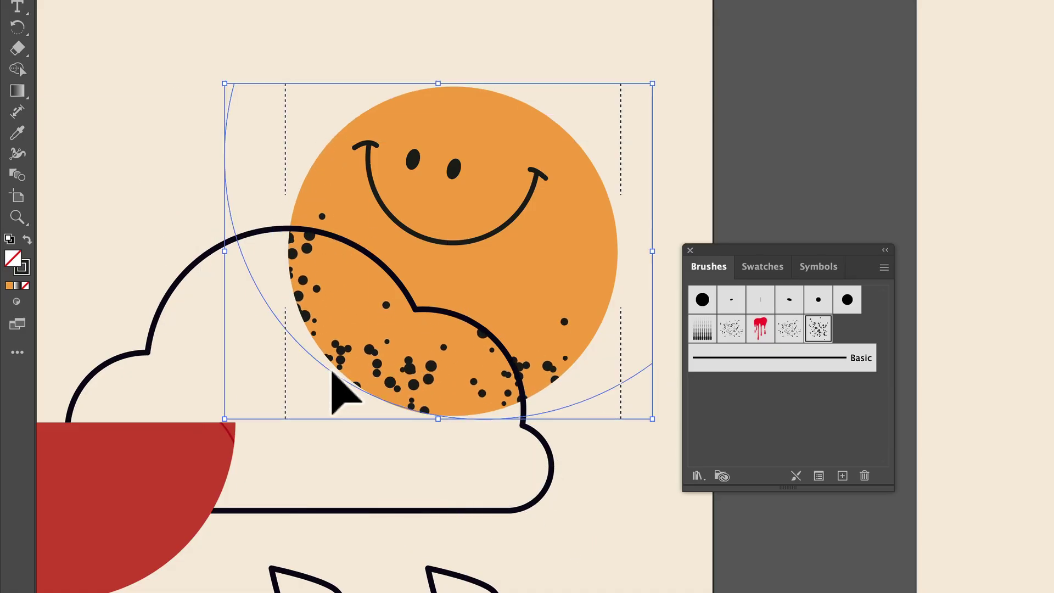
left_click_drag(219, 77, 236, 278)
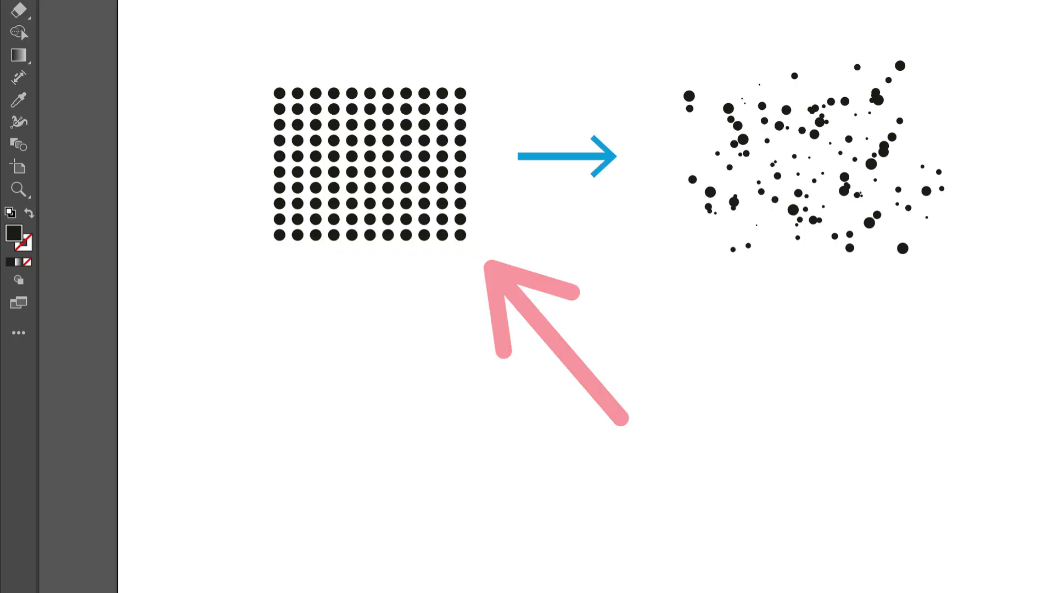
Draw a single dot below the dot grid, duplicate it further down, and select both dots.
left_click_drag(387, 198, 394, 391)
key("v")
left_click_drag(318, 196, 543, 473)
left_click(304, 23)
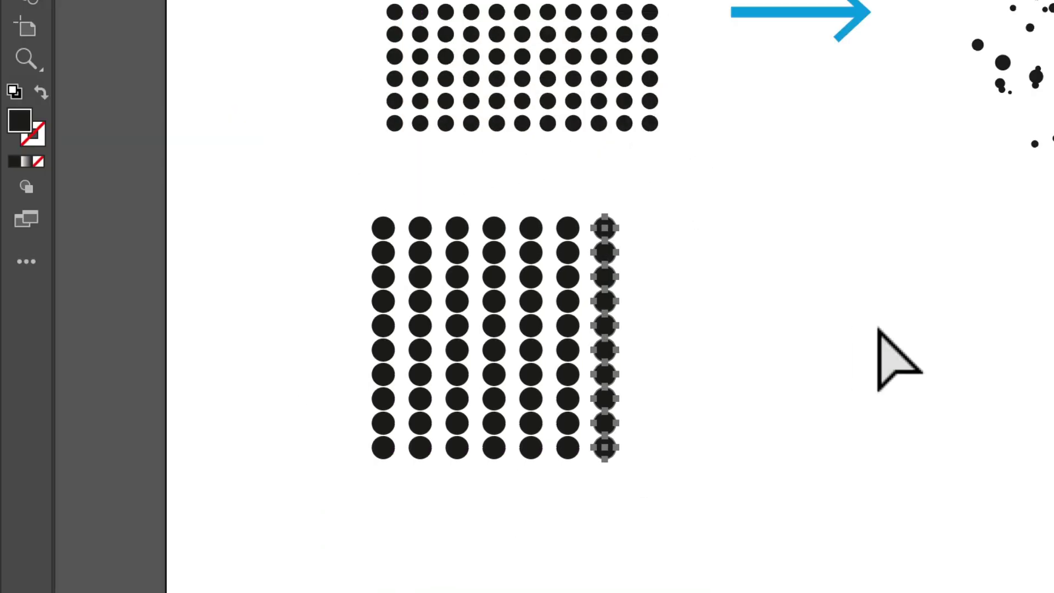
Select the new dot columns and set Transform Each scale to 30%.
key("v")
left_click_drag(642, 181, 289, 529)
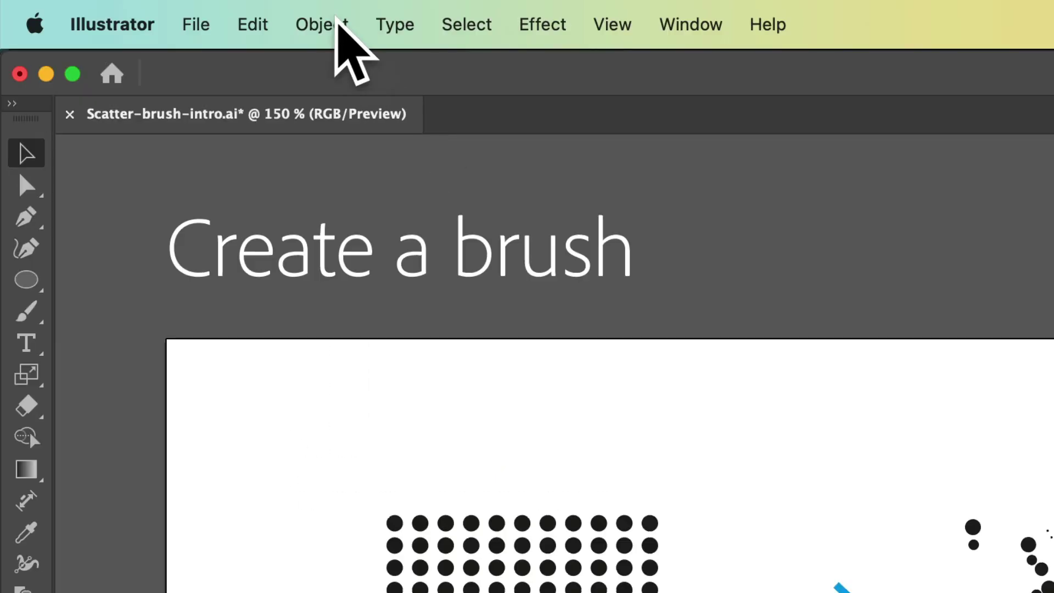
left_click(328, 16)
mouse_move(346, 74)
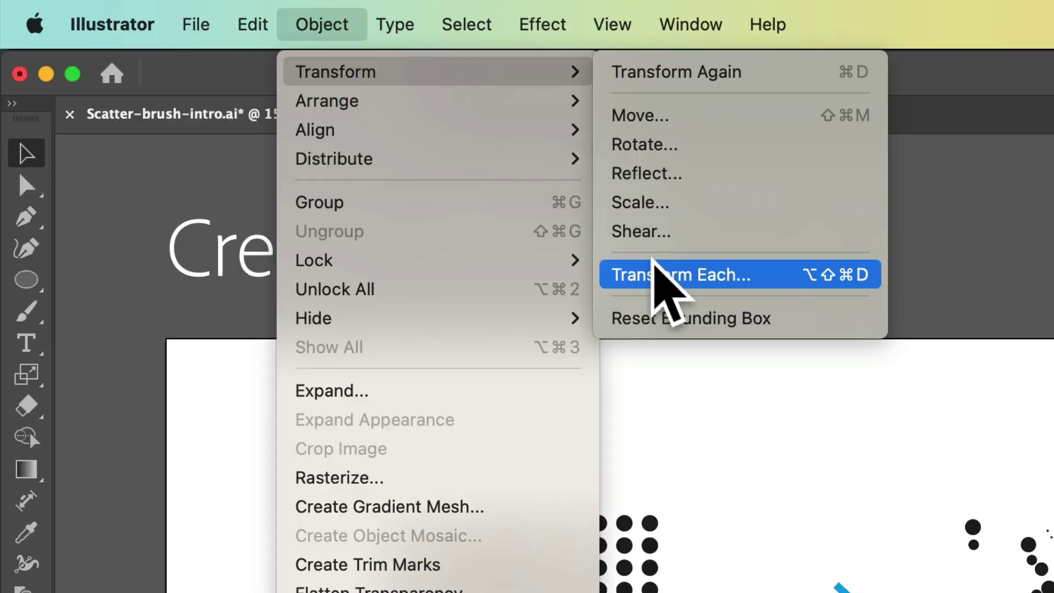
left_click(659, 274)
type("30")
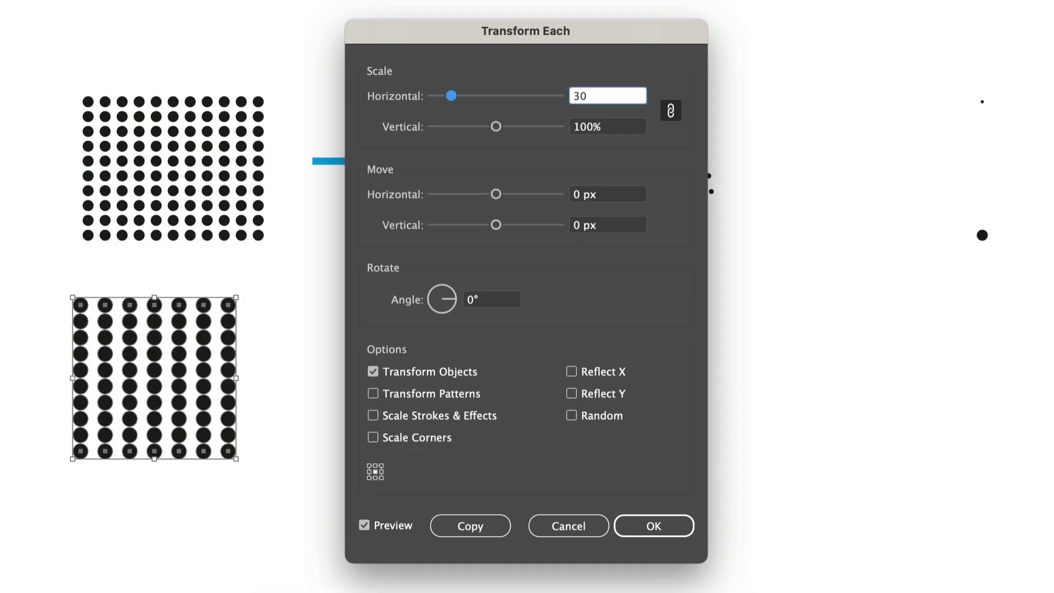
Randomize each dot with a 20/40 px move and 296° rotation, and apply.
left_click(571, 415)
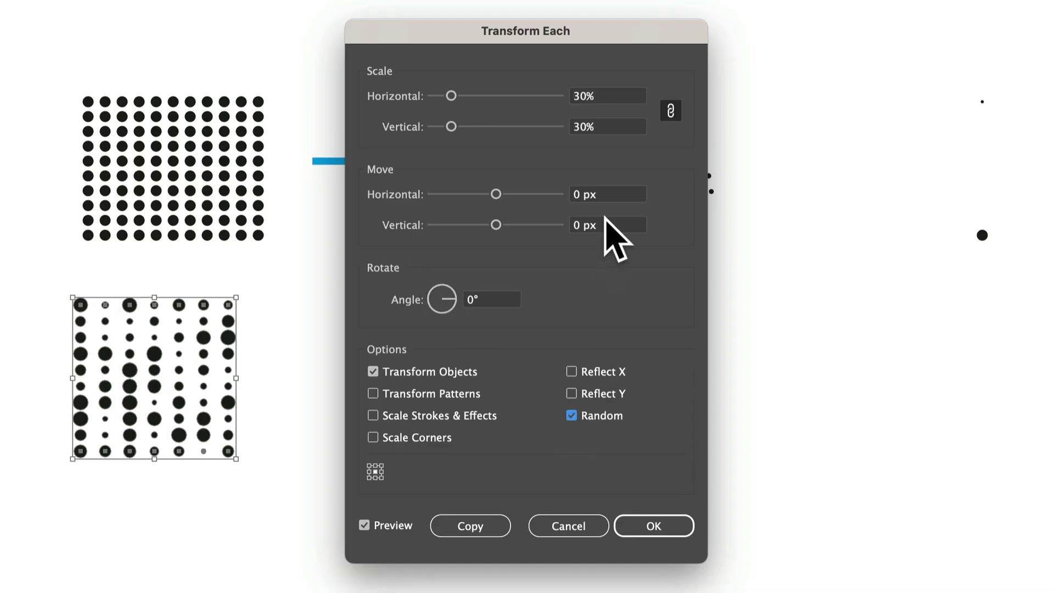
left_click(606, 195)
type("20")
key("Tab")
type("30")
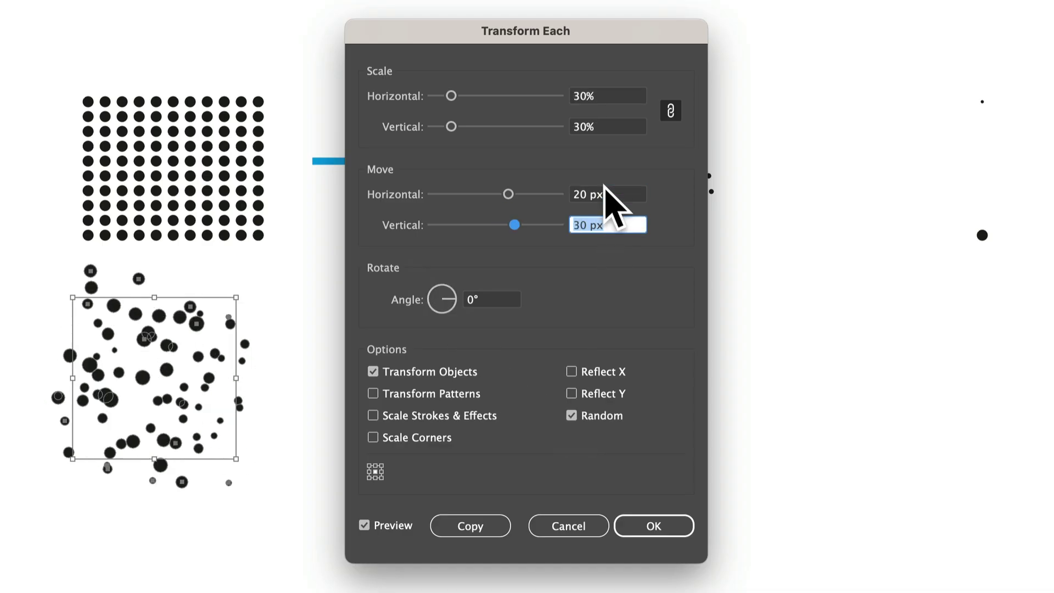
key("shift+Up")
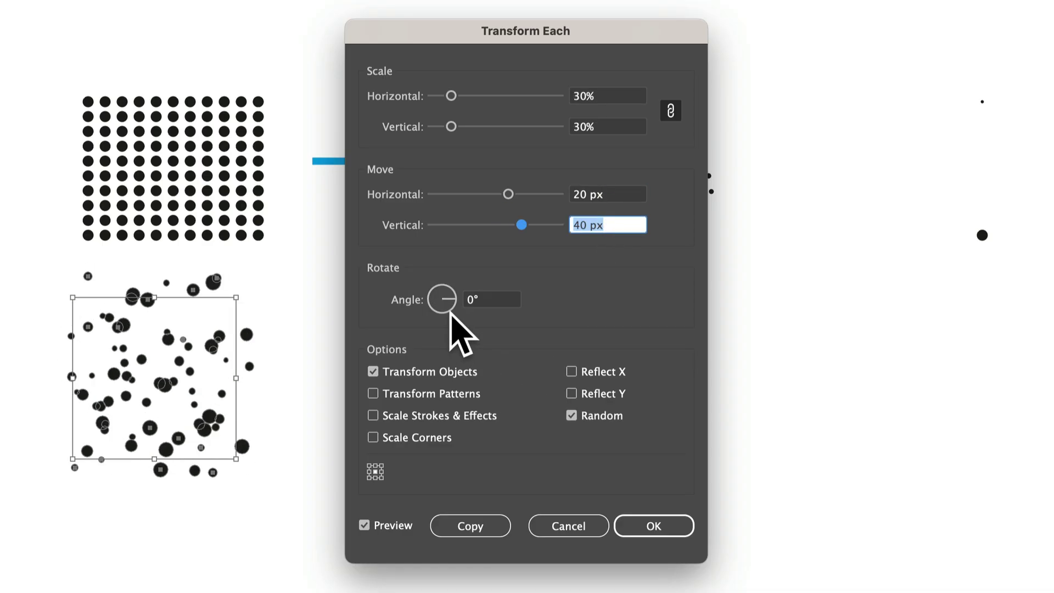
left_click(447, 309)
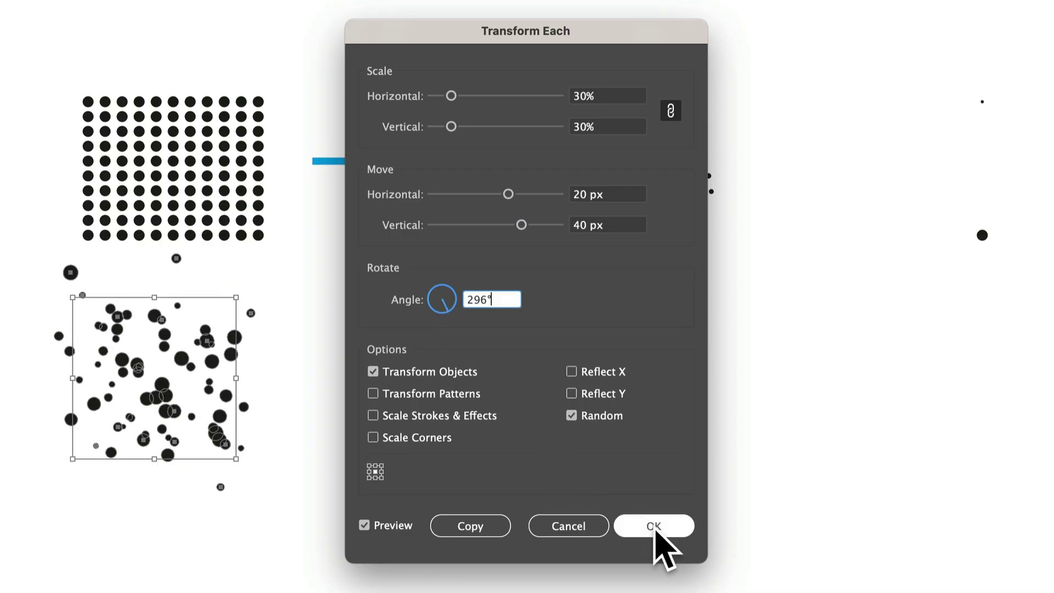
left_click(653, 526)
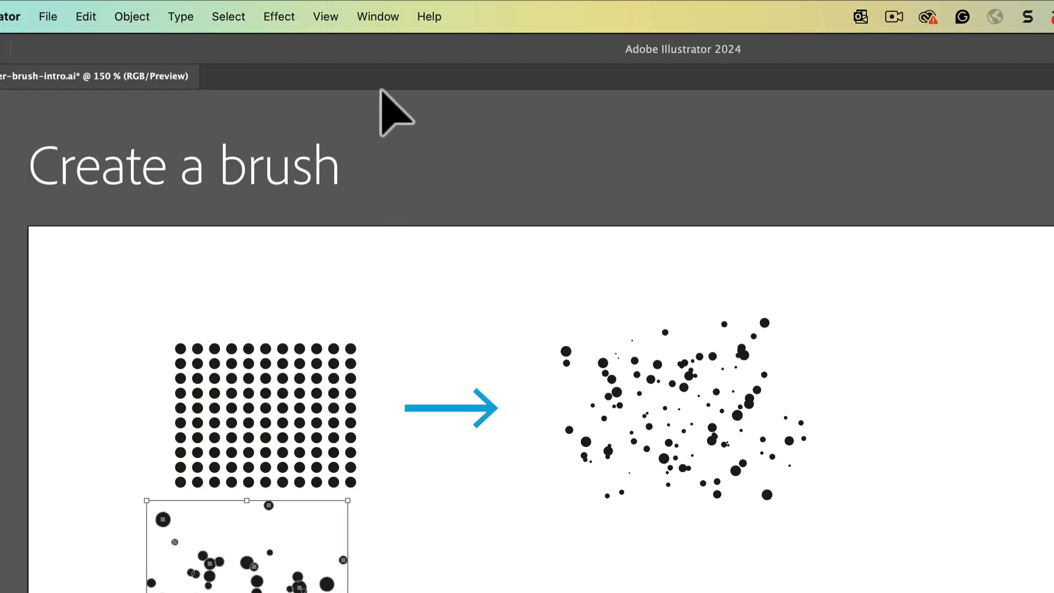
Save the scattered dots as new scatter brush Scatter Brush 5 with default options.
left_click(381, 18)
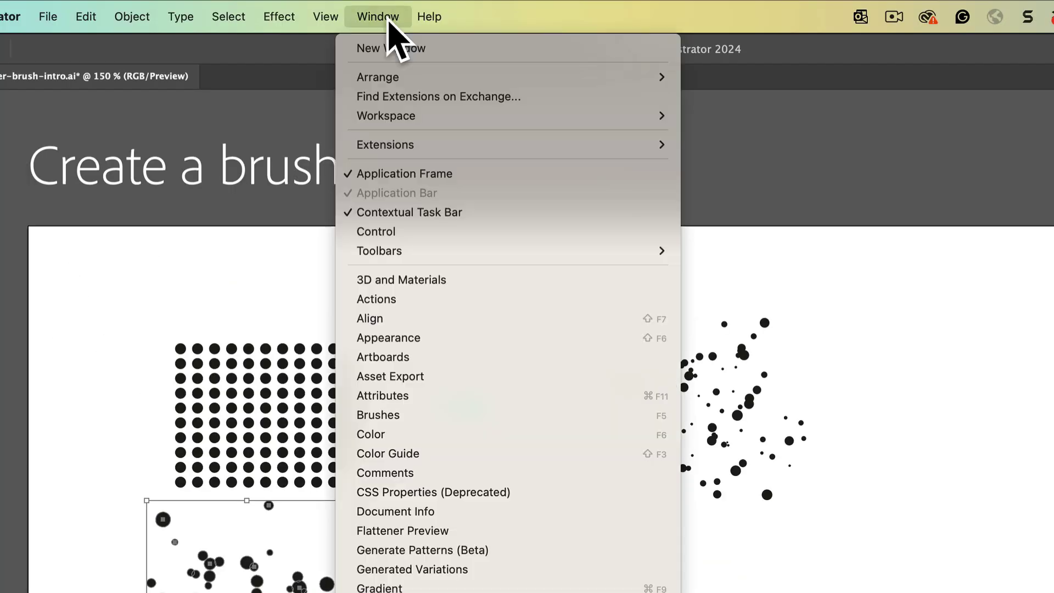
left_click(419, 415)
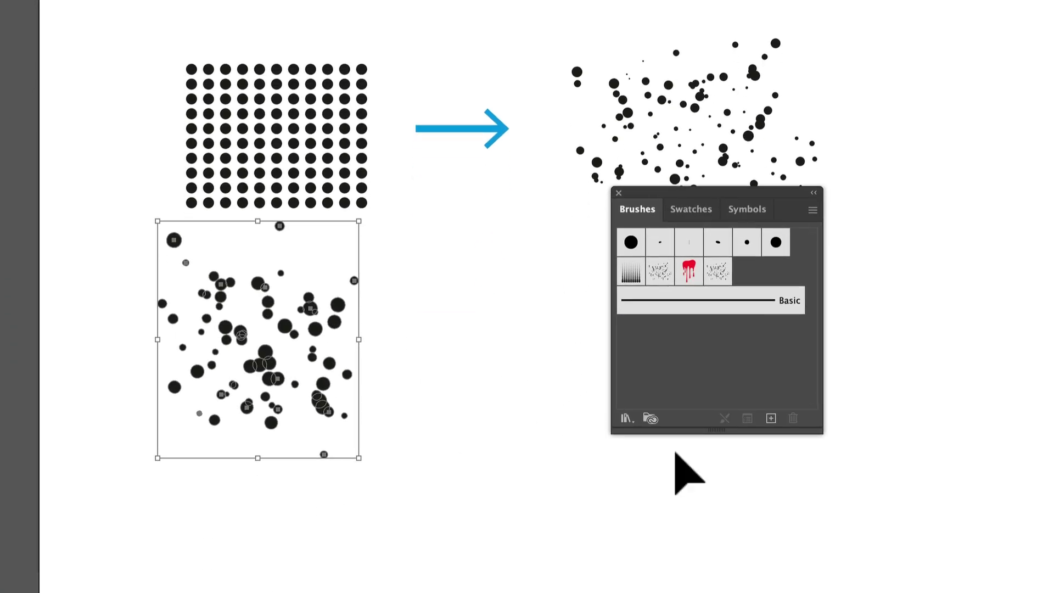
left_click(770, 418)
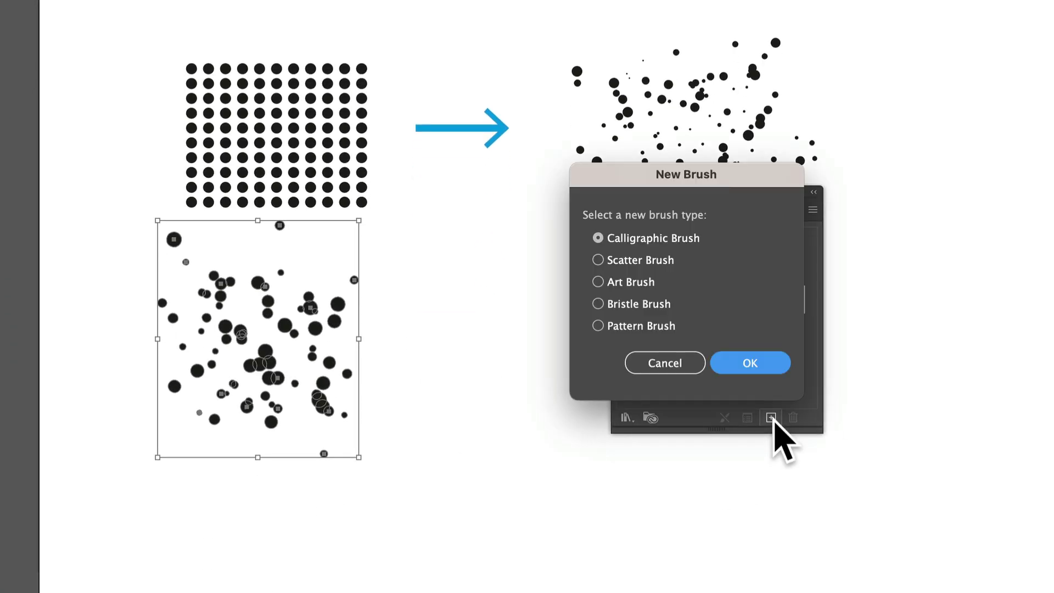
left_click(600, 259)
left_click(749, 364)
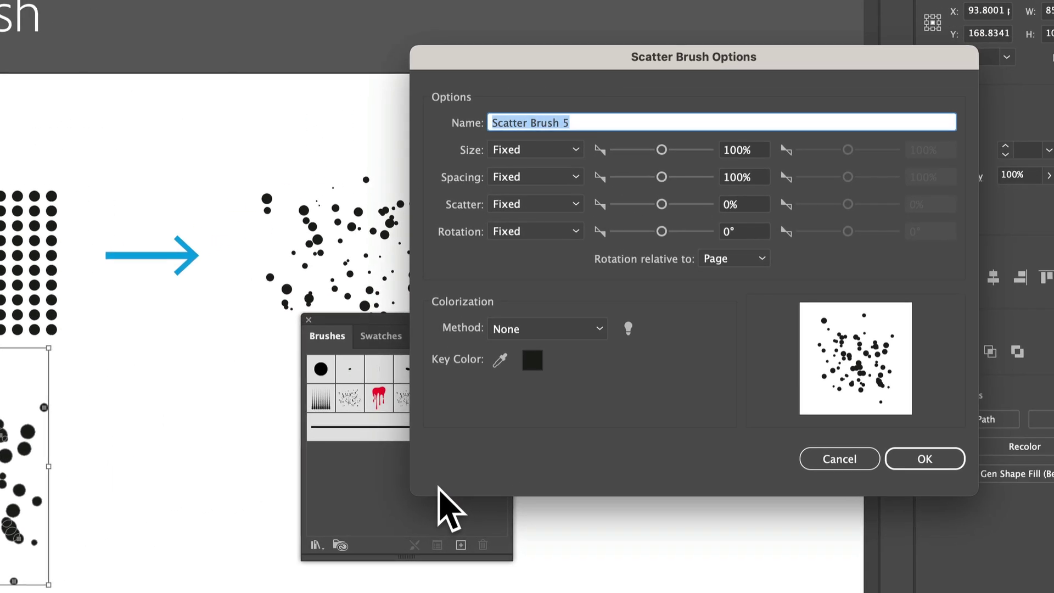
left_click(939, 460)
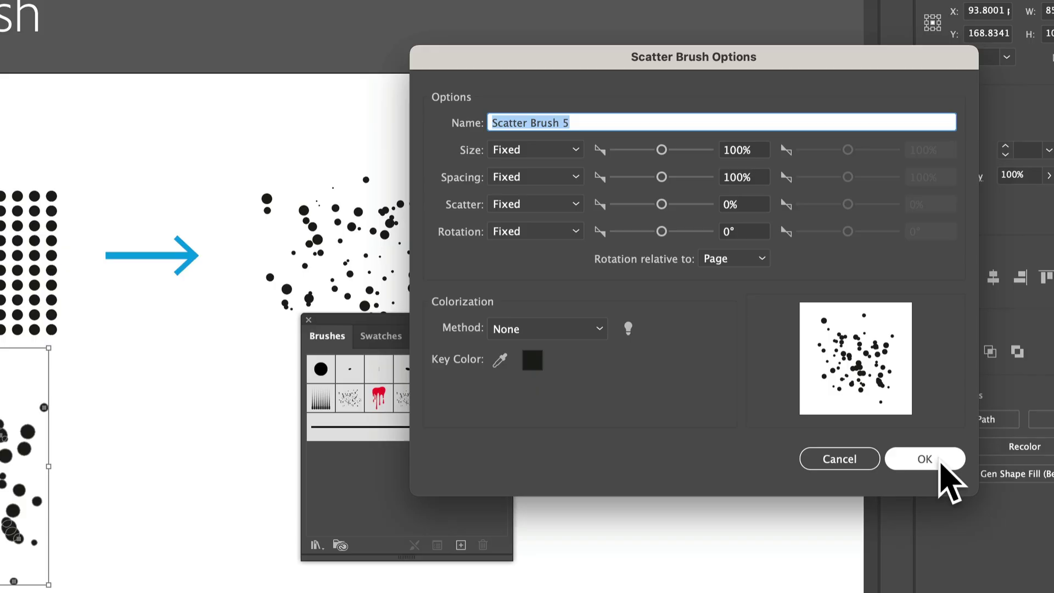
left_click(940, 461)
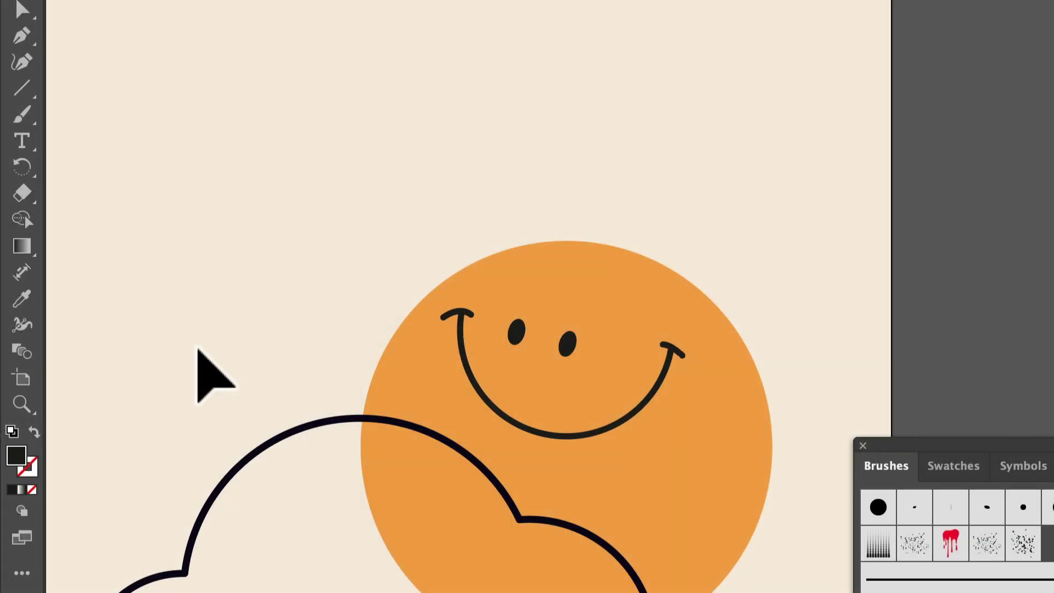
Draw an unfilled three-point curve around the cloud and stroke it with Scatter Brush 5.
left_click(22, 62)
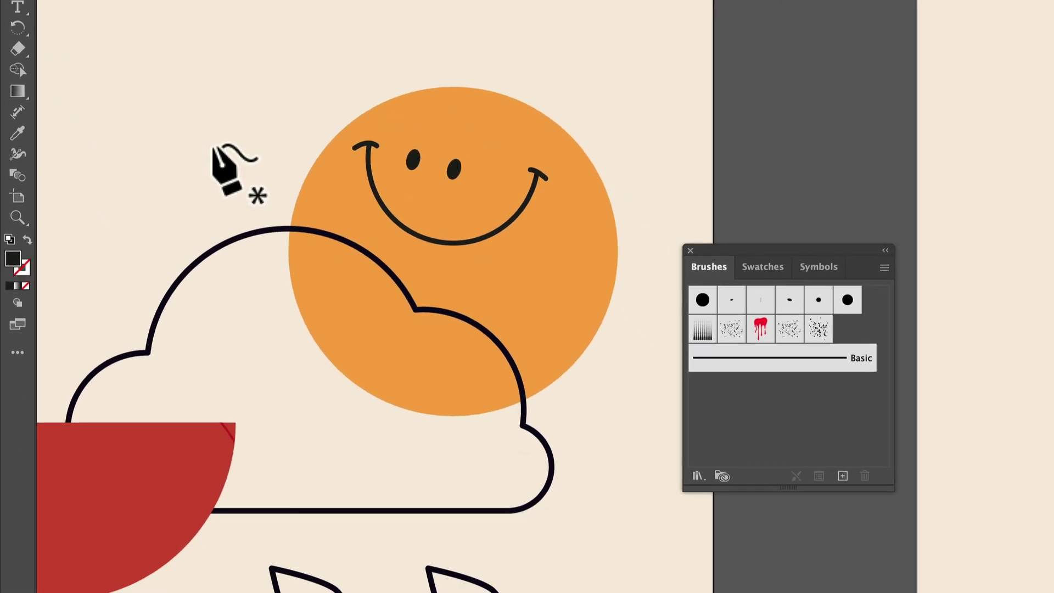
left_click(211, 142)
left_click(292, 418)
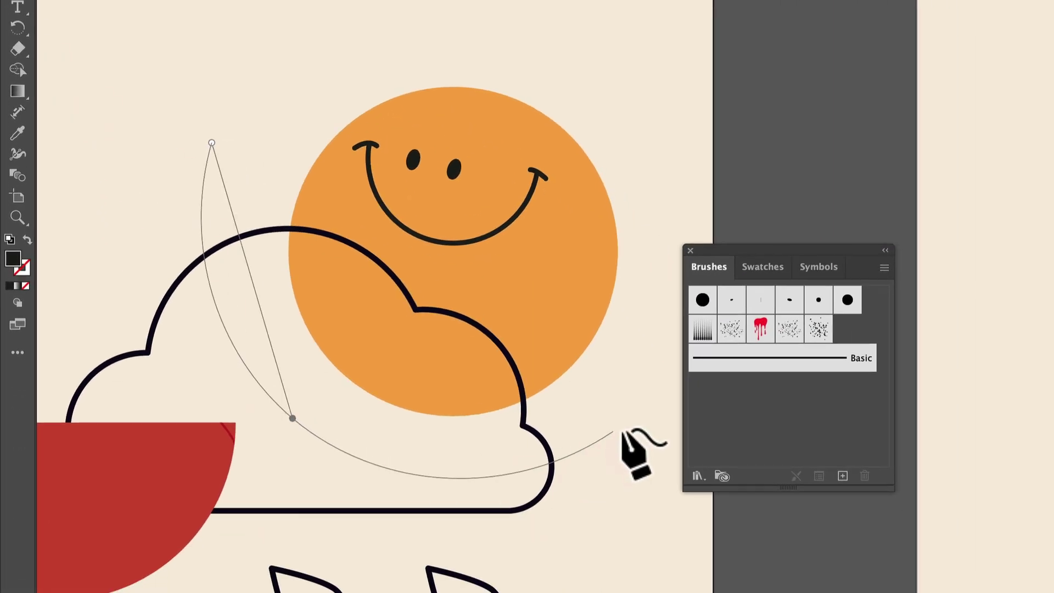
left_click(630, 422)
key("slash")
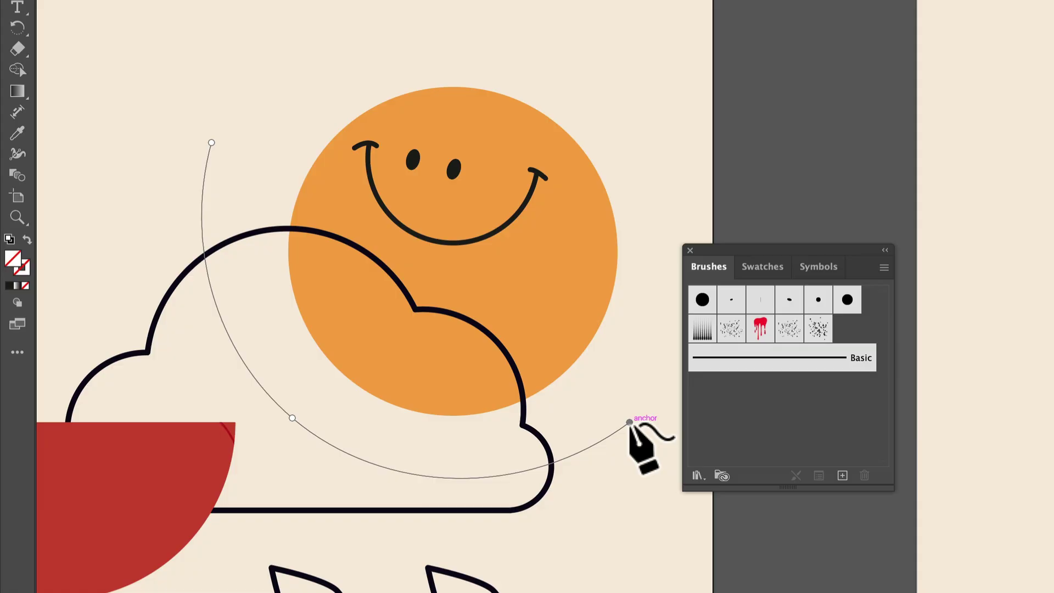
left_click(823, 331)
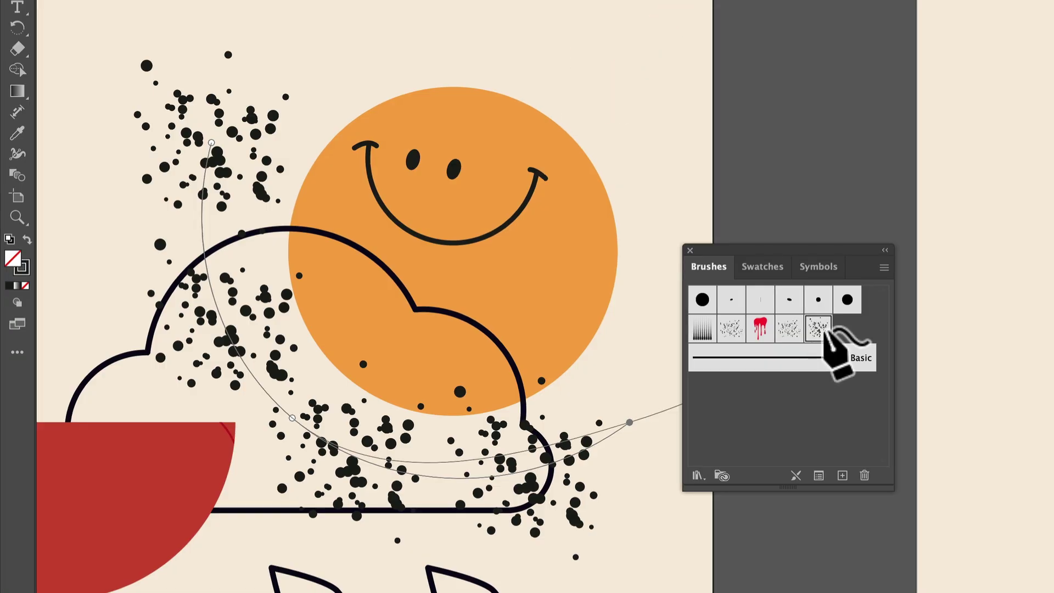
Select the orange sun circle and switch to Draw Inside mode.
key("v")
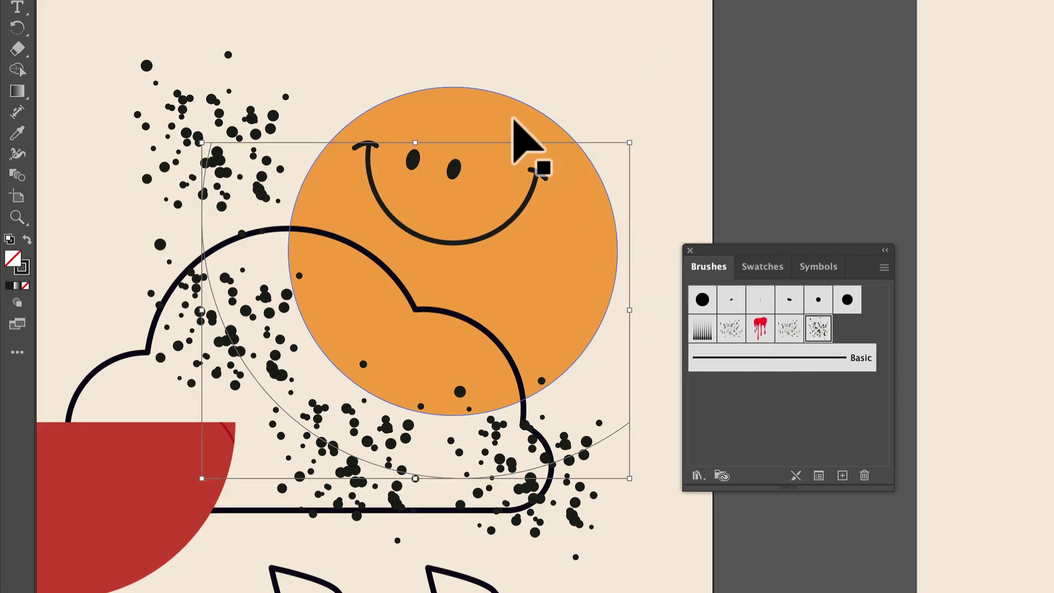
left_click(511, 119)
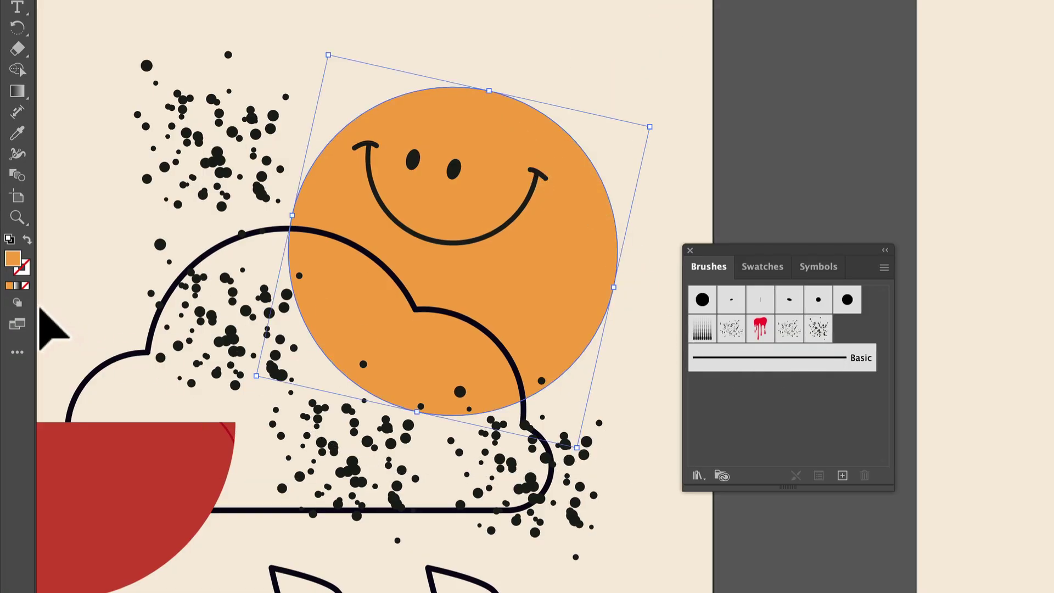
left_click(18, 304)
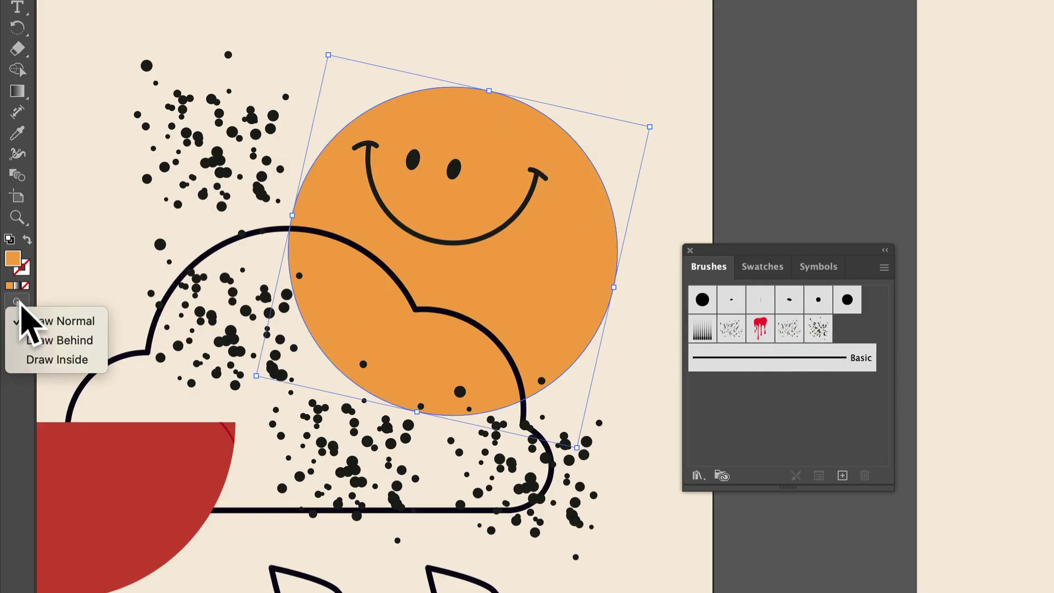
left_click(82, 360)
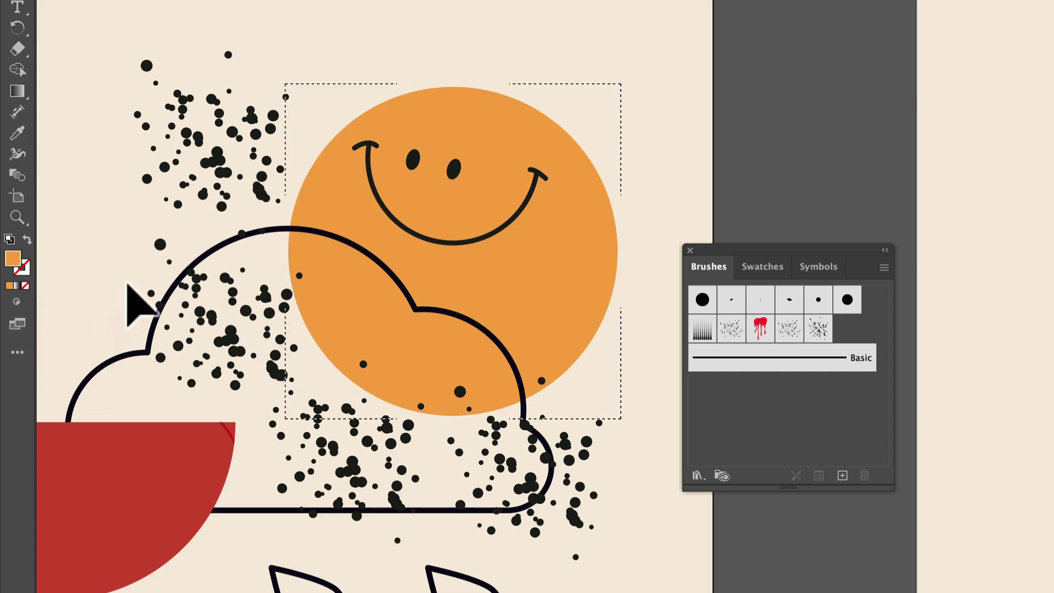
Cut and paste the speckle path inside the sun, then move and rotate it about 33°.
left_click(211, 187)
key("ctrl+x")
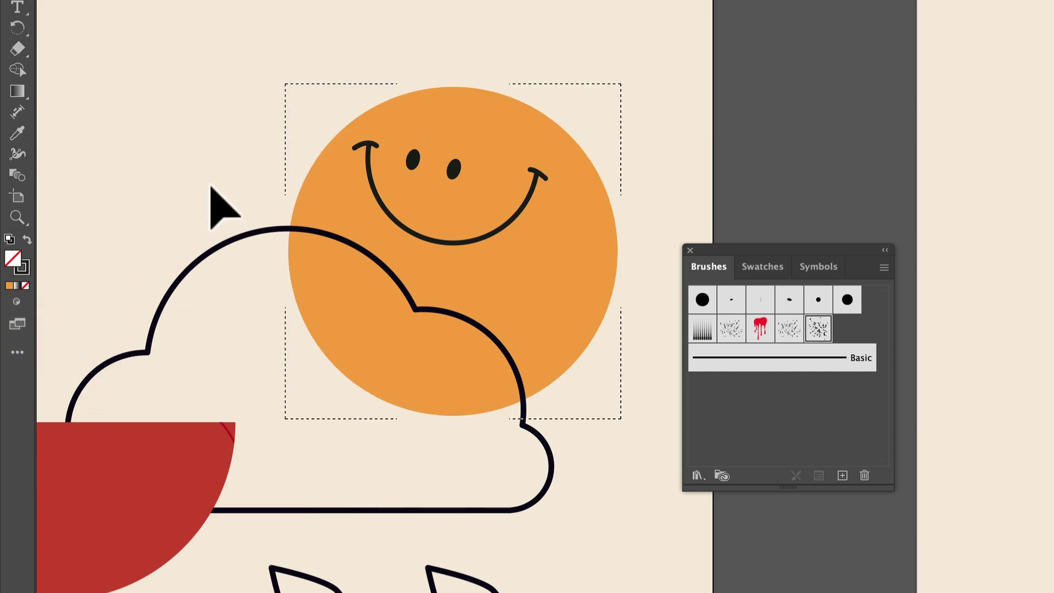
key("ctrl+v")
left_click_drag(384, 395, 335, 390)
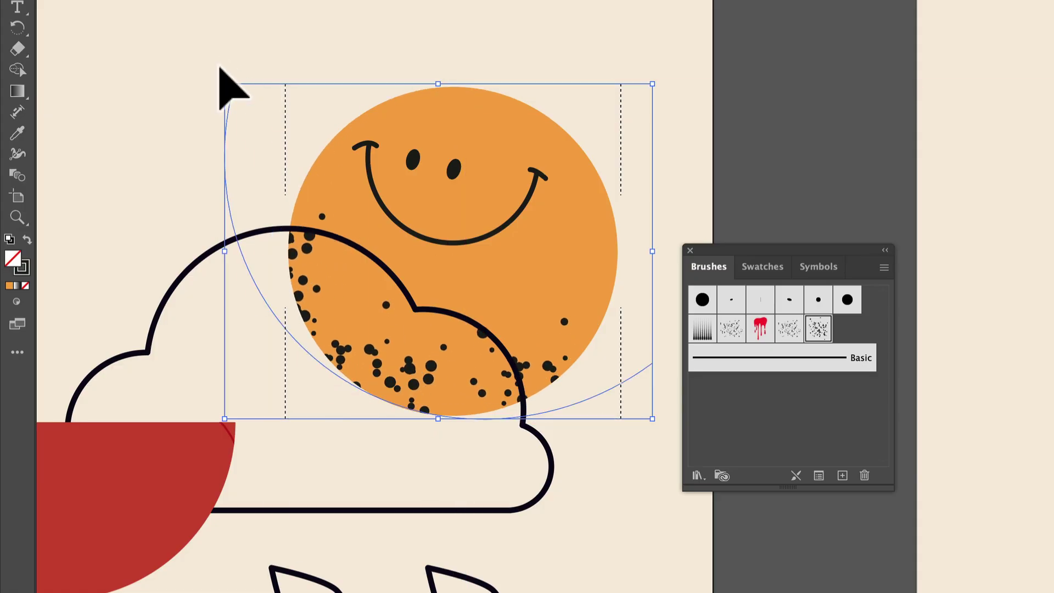
left_click_drag(218, 77, 227, 260)
left_click_drag(580, 349, 616, 346)
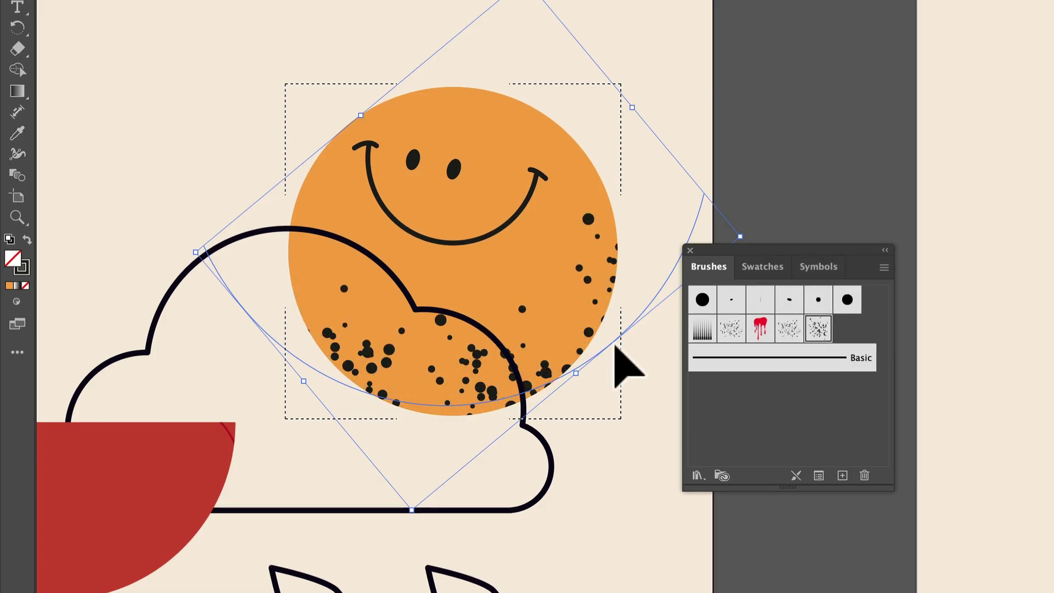
Set Scatter Brush 5 rotation relative to Path, with 66% size, 13% spacing, 5% scatter, 22° rotation.
double_click(817, 329)
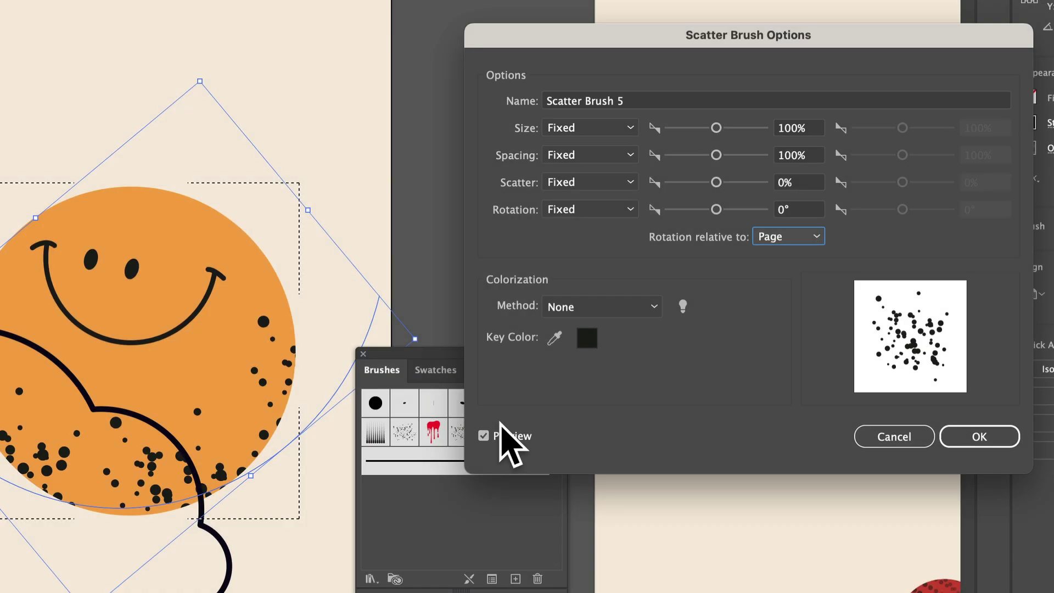
left_click(802, 238)
left_click(784, 274)
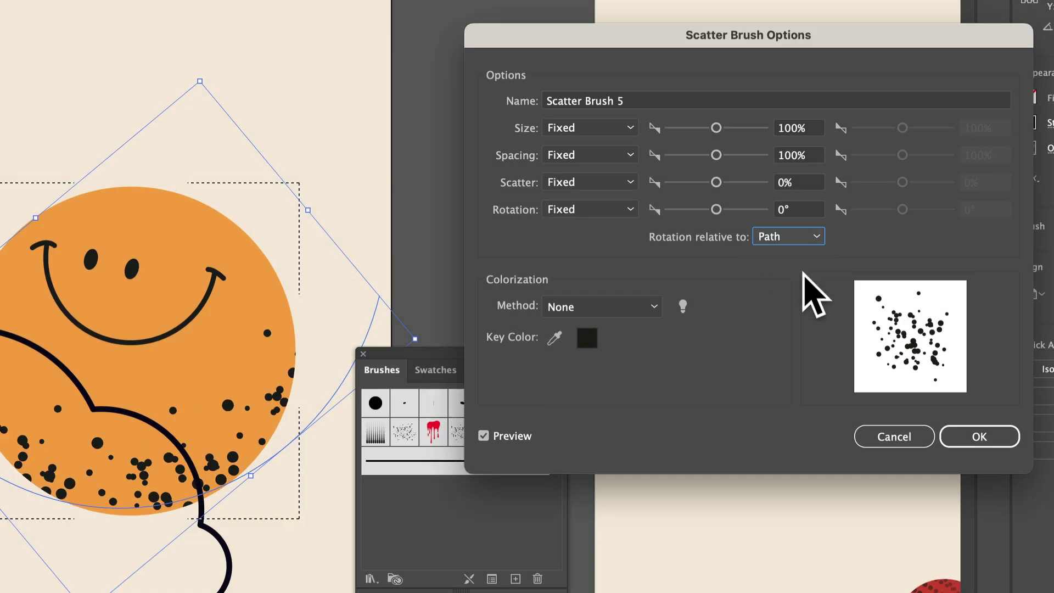
left_click_drag(715, 127, 669, 156)
left_click_drag(715, 183, 723, 210)
Randomize speckle size 72–79%, spacing 13–18% and rotation 22–136%.
left_click(607, 132)
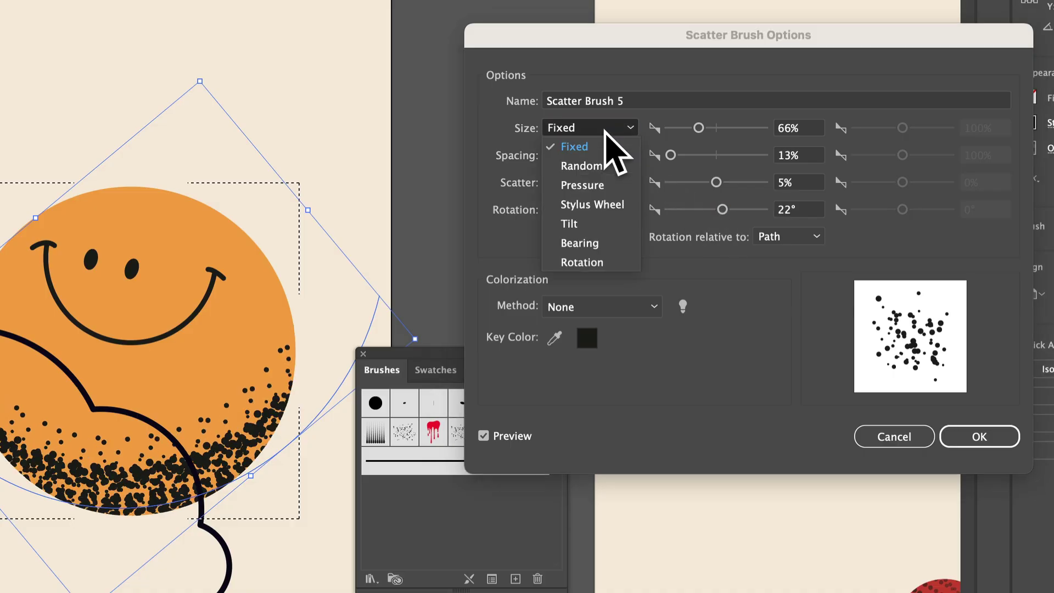
left_click(582, 166)
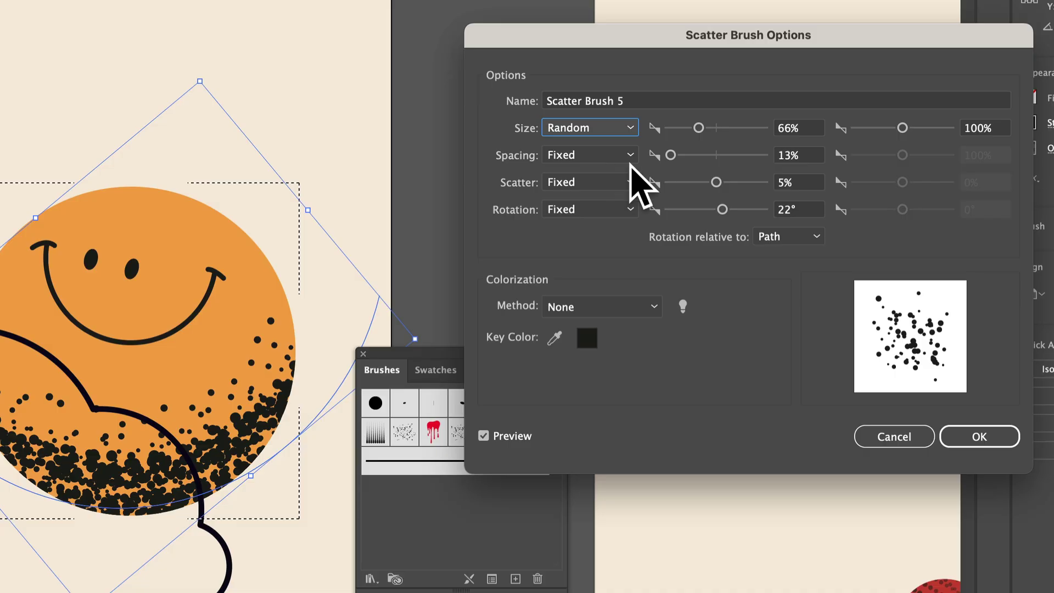
left_click_drag(698, 127, 680, 128)
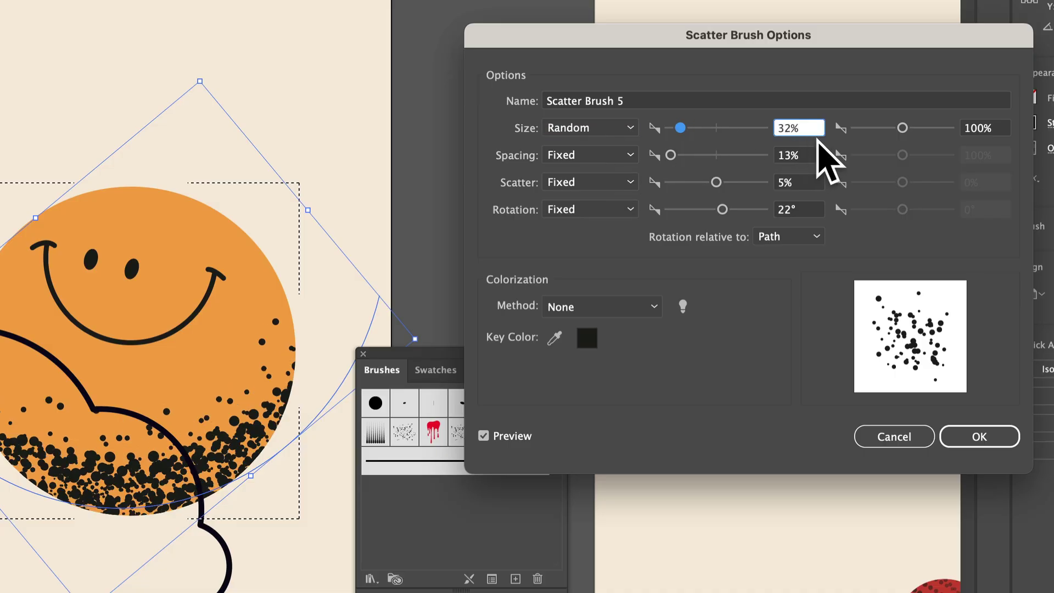
left_click_drag(902, 127, 888, 127)
left_click_drag(679, 127, 701, 128)
left_click_drag(888, 128, 890, 127)
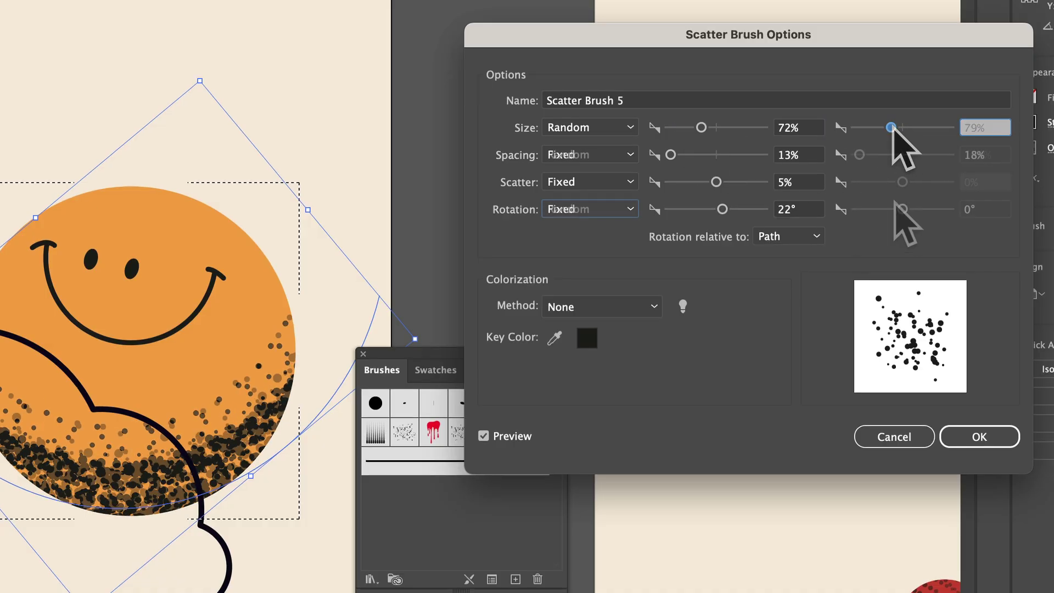
left_click_drag(917, 209, 941, 212)
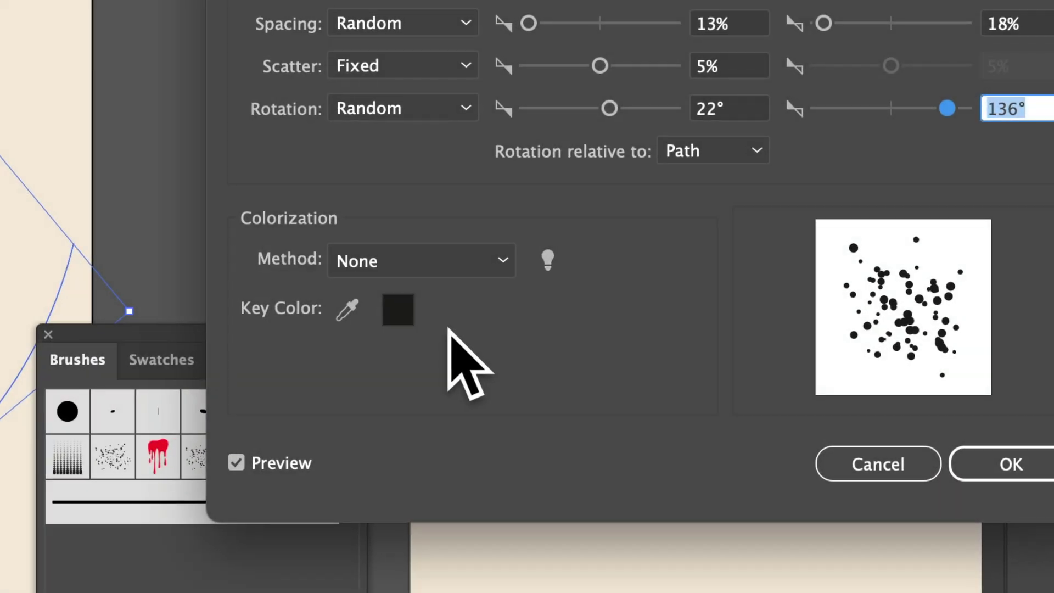
Set the brush colorization to Tints and apply the change to existing speckle strokes.
left_click(465, 264)
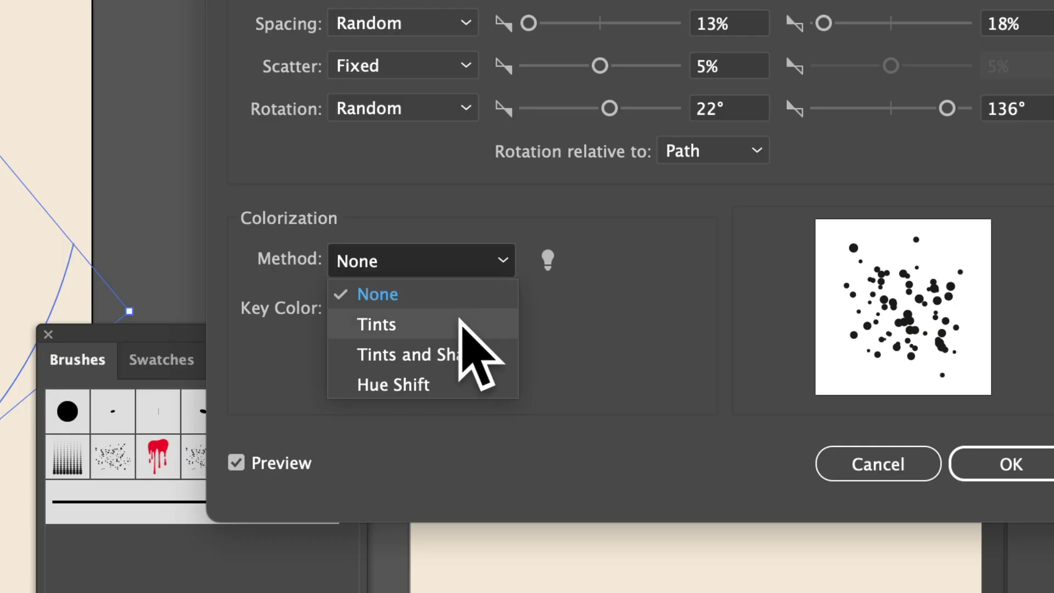
left_click(460, 323)
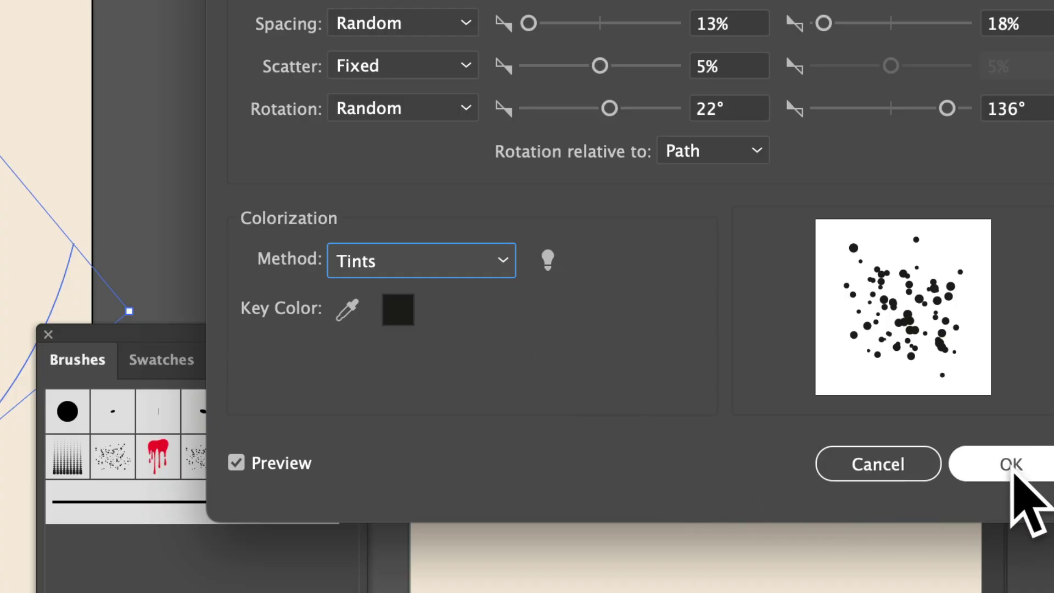
left_click(1012, 465)
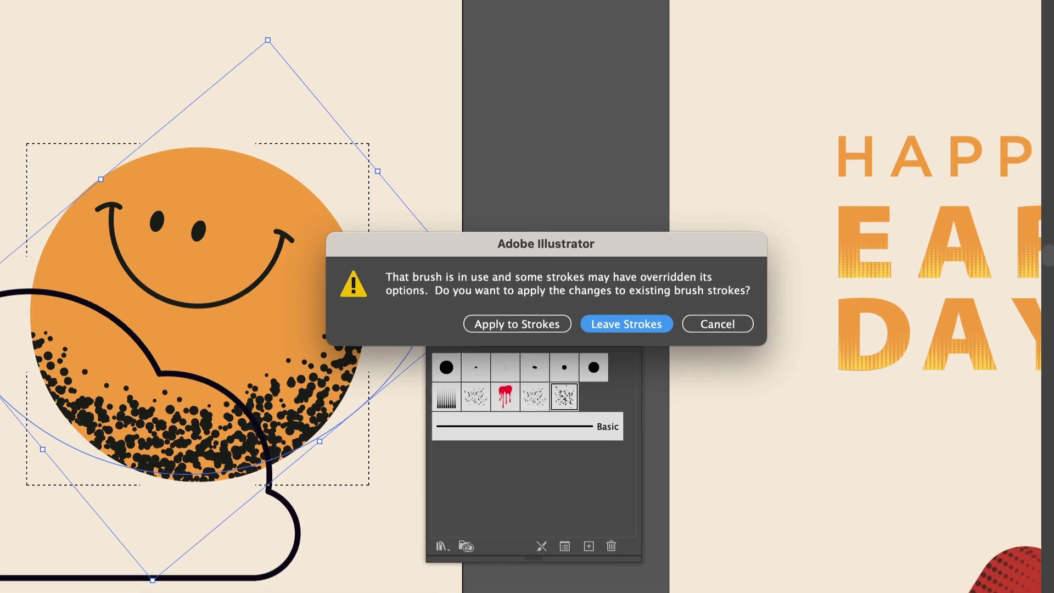
left_click(505, 322)
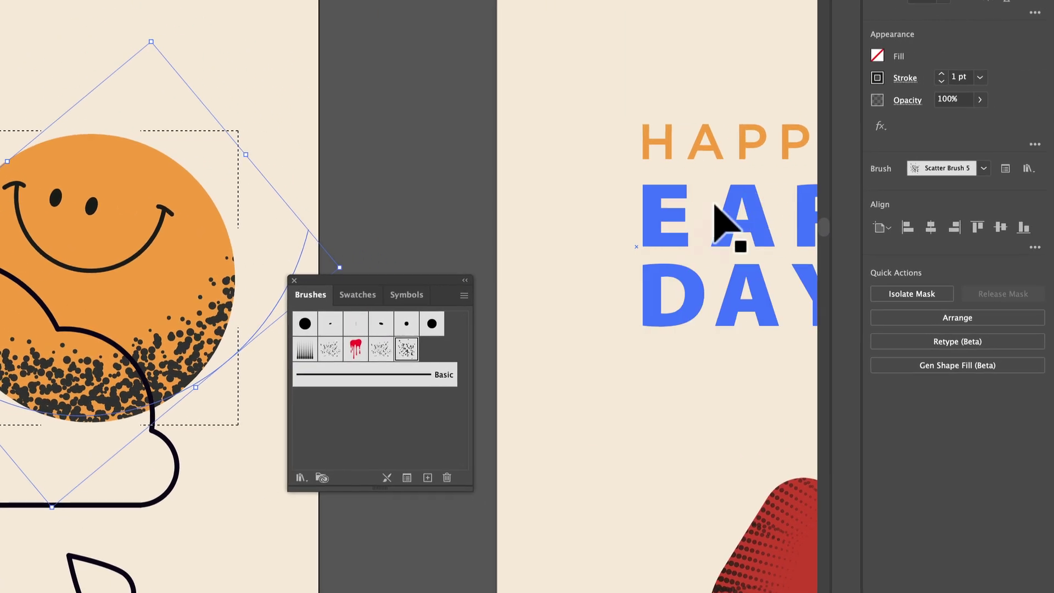
Lower the speckle stroke weight to 0.75 pt, keeping the stroke colour black.
left_click(939, 72)
left_click(939, 82)
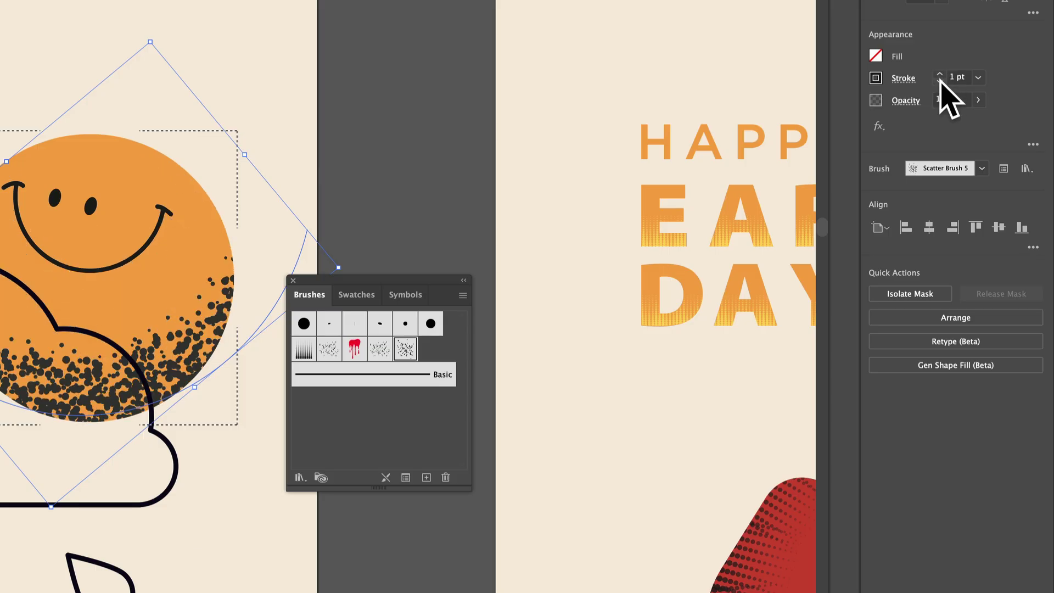
left_click(939, 81)
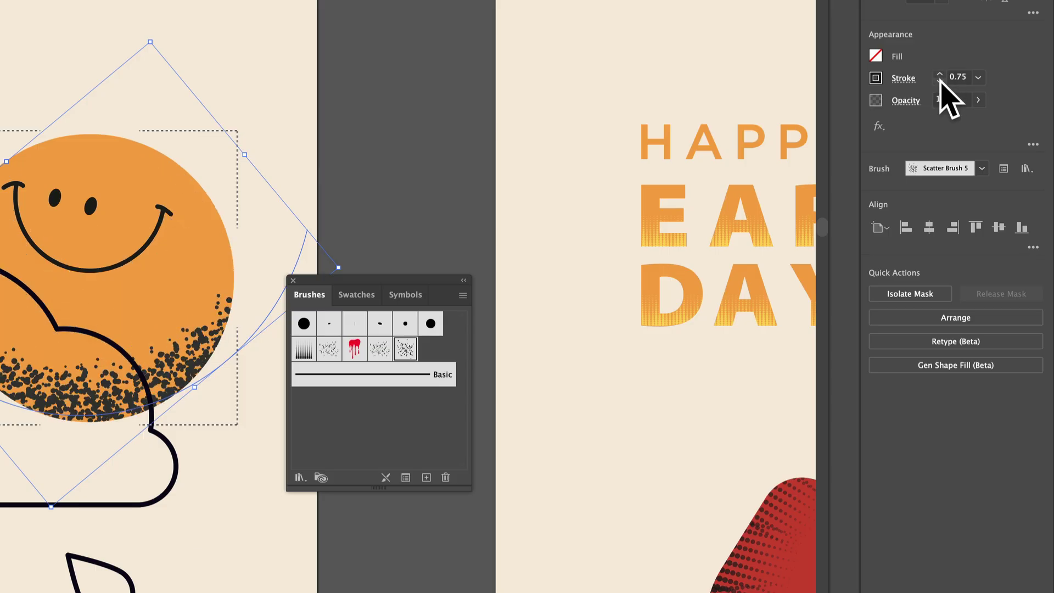
left_click(876, 78)
left_click(848, 132)
left_click(816, 133)
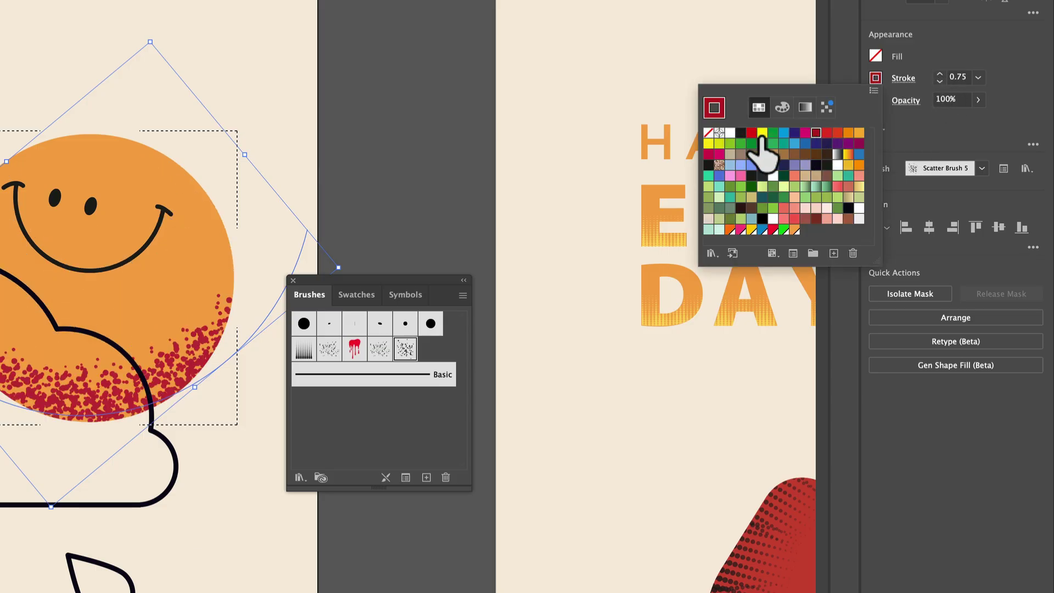
left_click(741, 132)
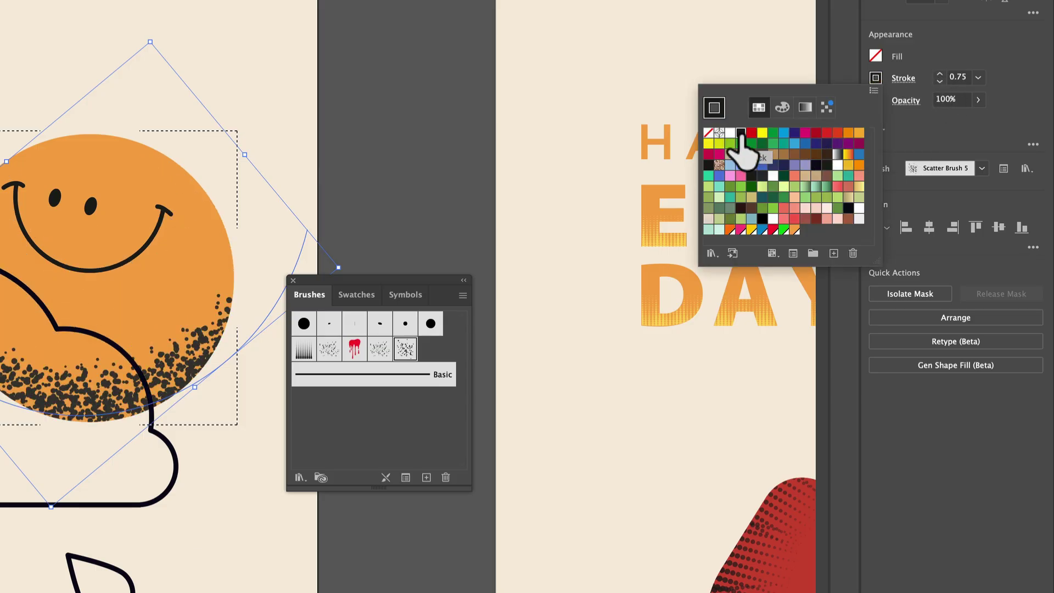
Set the speckle stroke's blend mode to Soft Light.
left_click(903, 102)
left_click(813, 131)
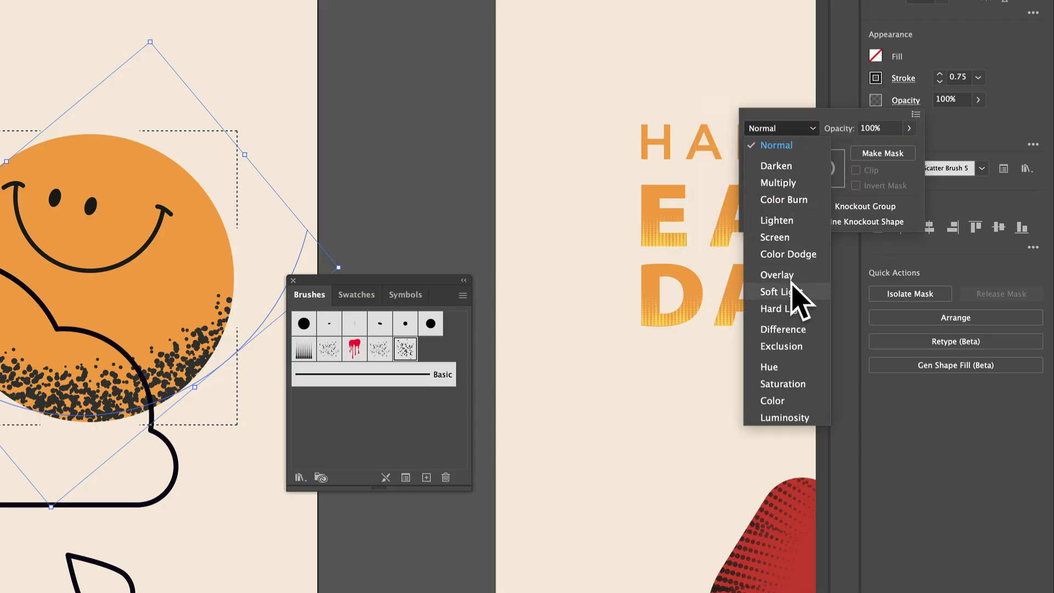
left_click(792, 293)
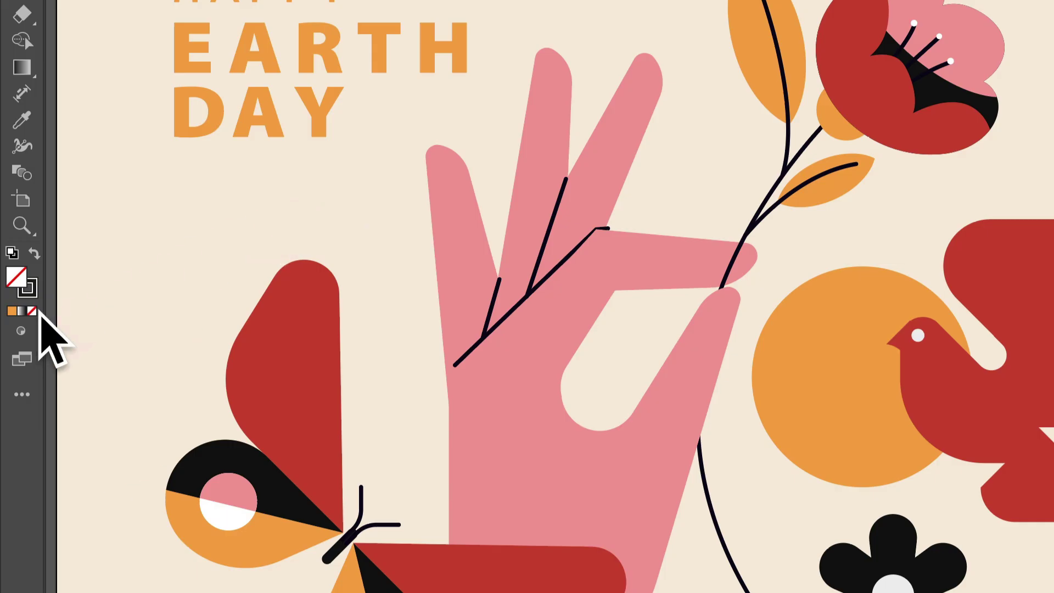
Switch the drawing mode from Draw Inside back to Draw Normal.
left_click(38, 331)
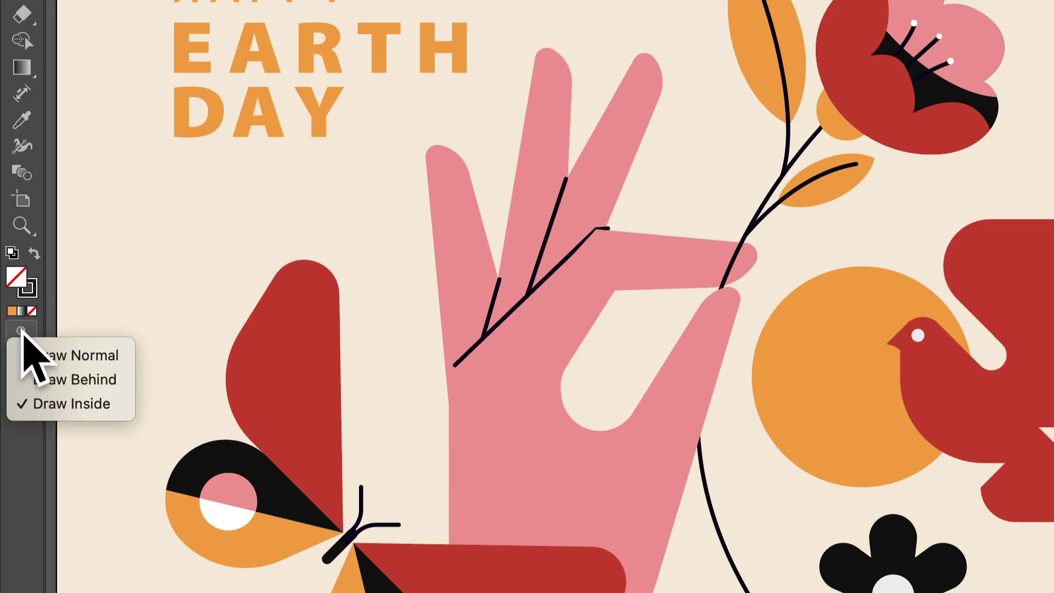
left_click(102, 356)
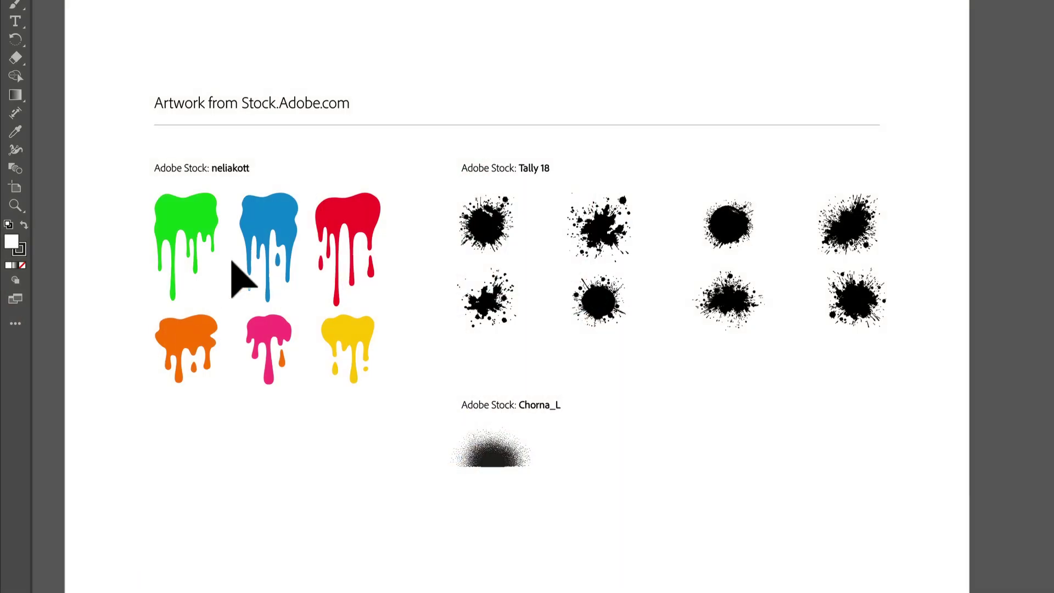
Select the red paint drip, the first black ink splat and the spray dust graphic on the stock artboard.
left_click(332, 230)
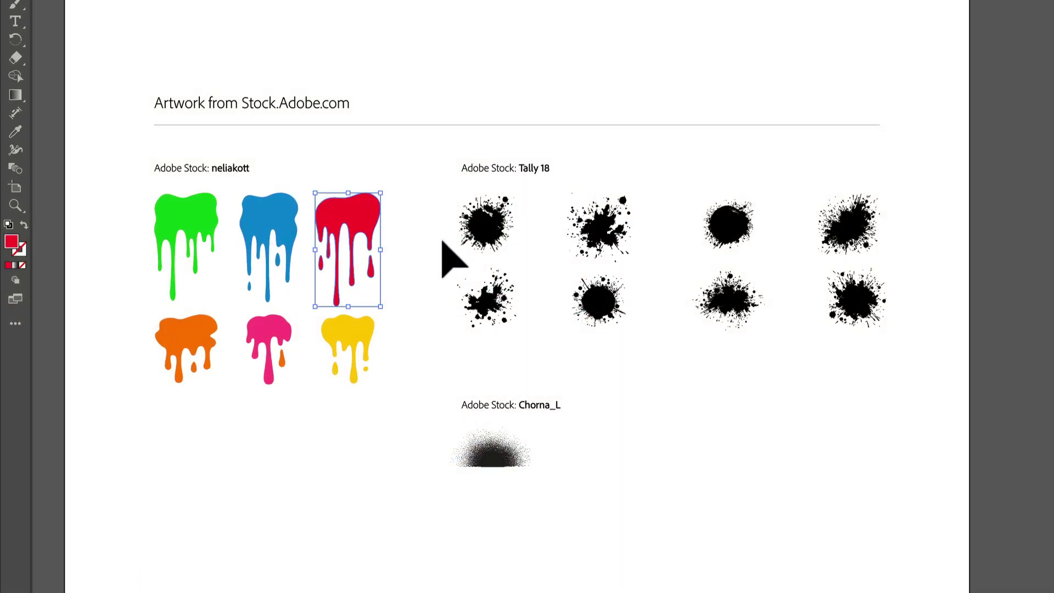
left_click(483, 230)
left_click(496, 457)
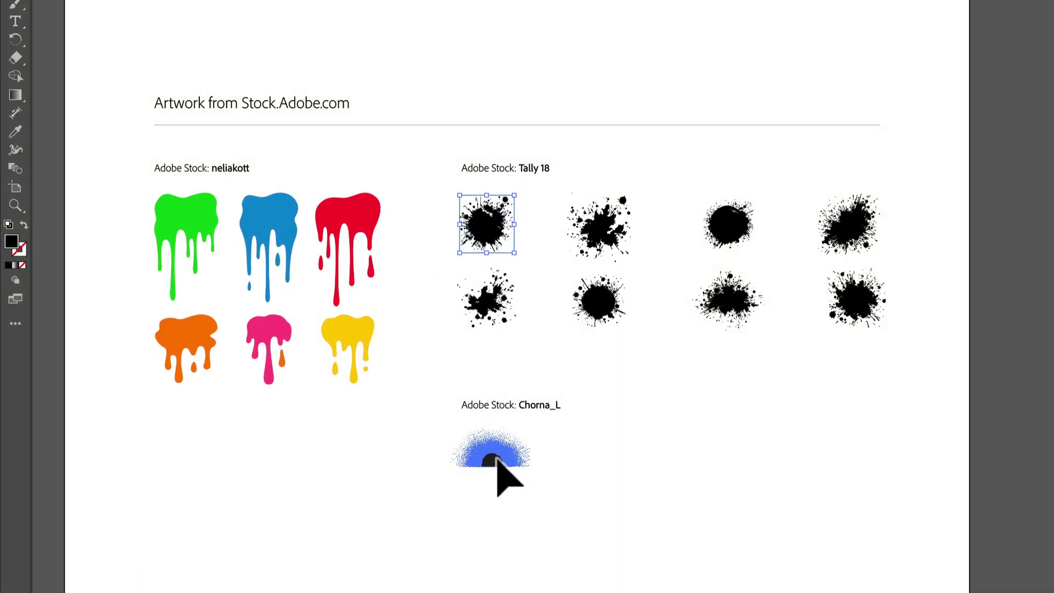